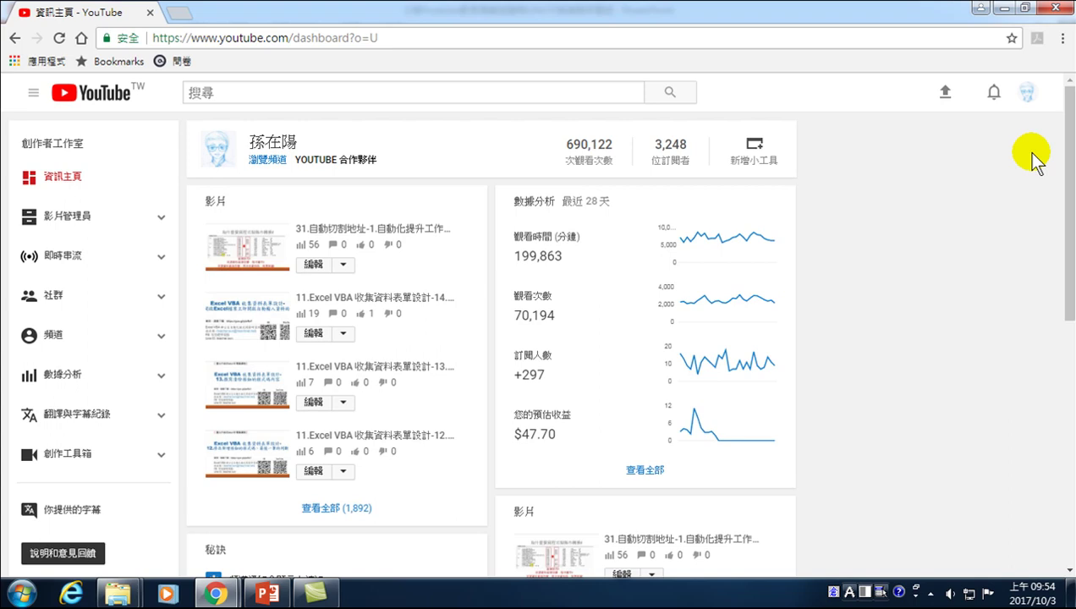
Show the account menu of signed-in channels and choose the YouTube 設定 gear.
click(1027, 95)
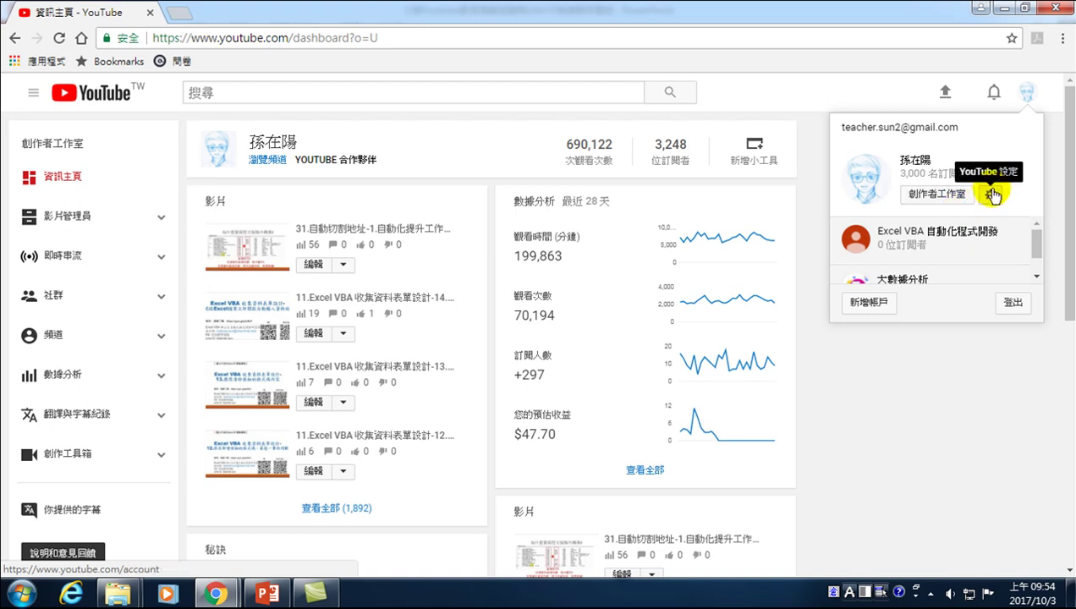
click(992, 197)
From the YouTube account overview, go to 查看我的所有頻道或建立新頻道 to list all channels.
click(992, 198)
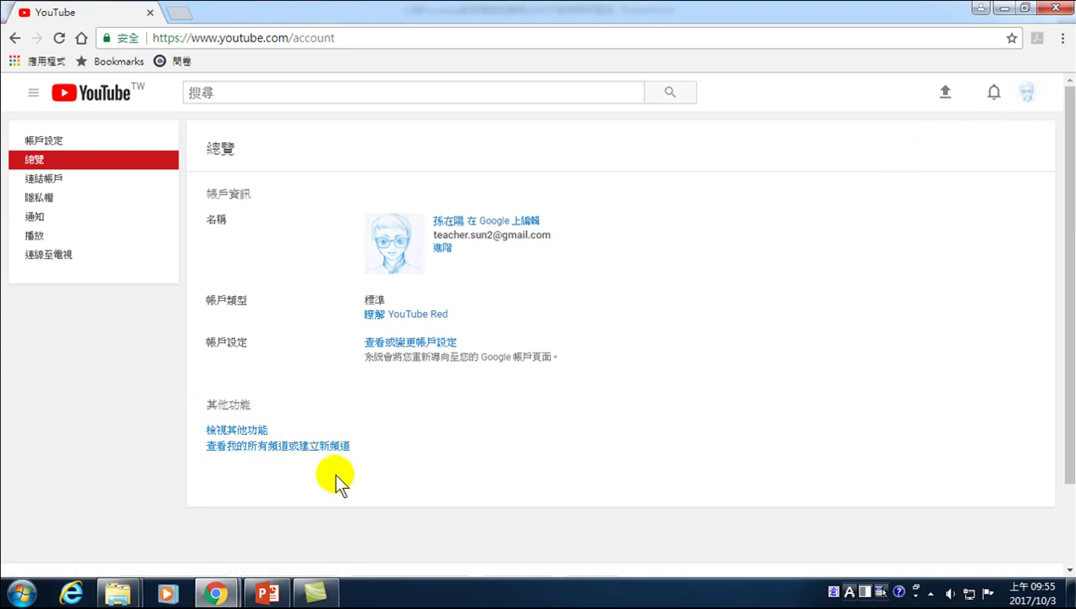
click(265, 443)
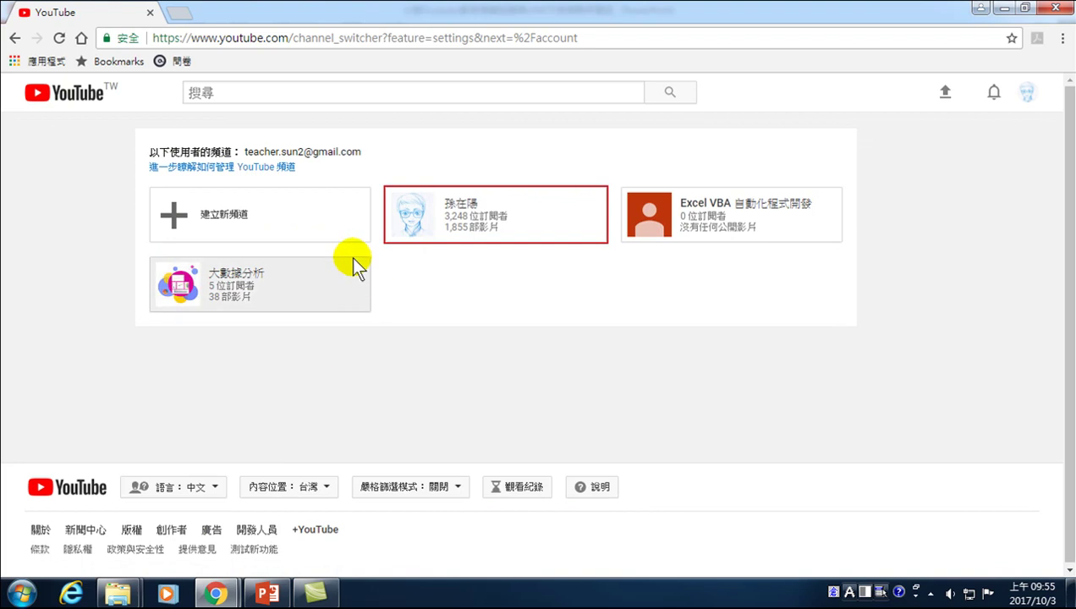
click(1025, 93)
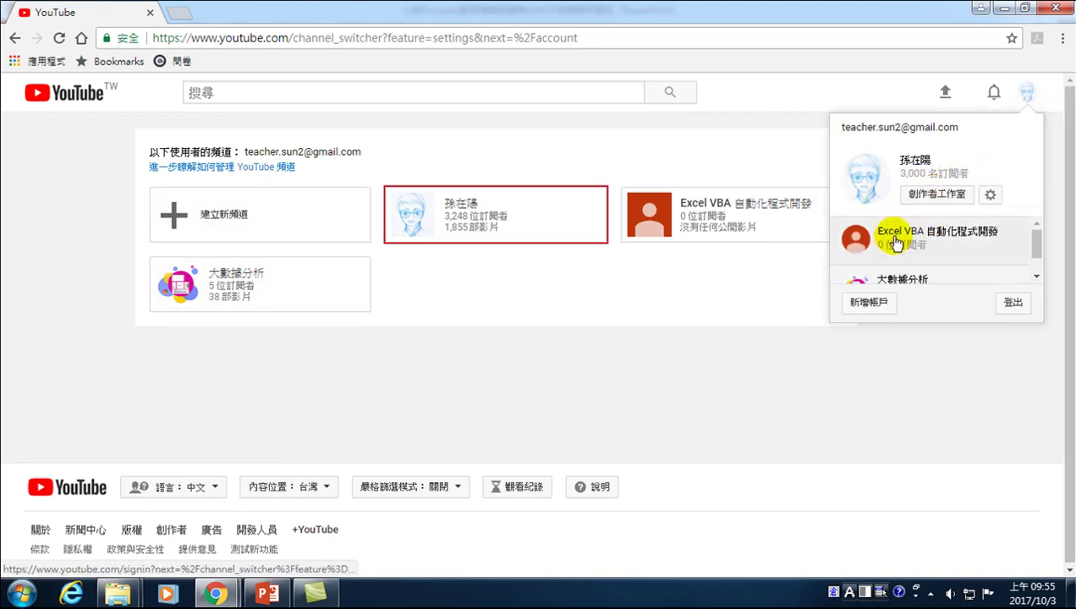
drag(1039, 241, 1041, 250)
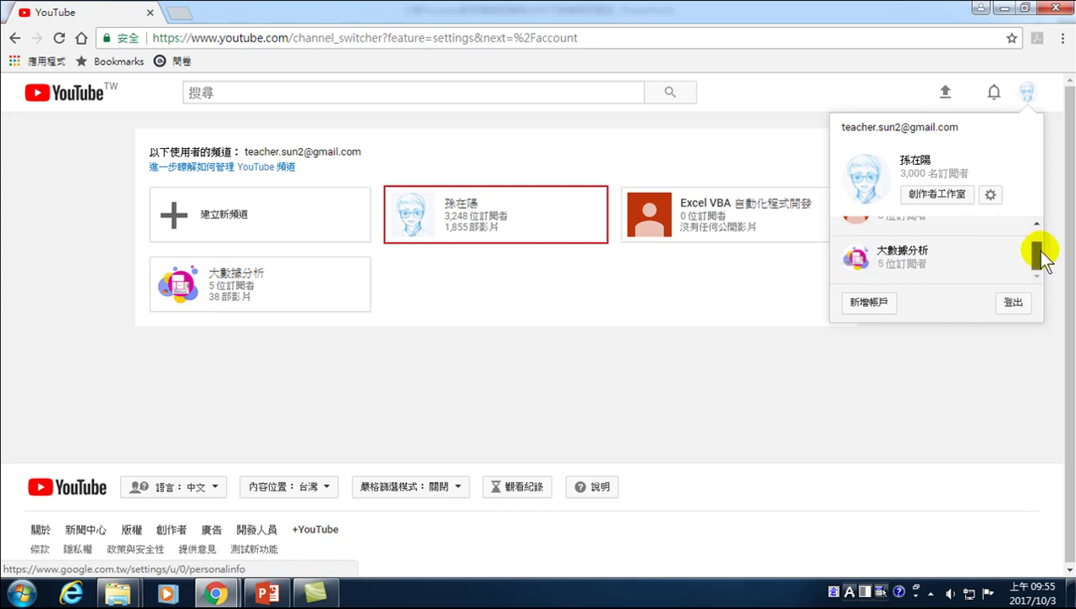
click(435, 269)
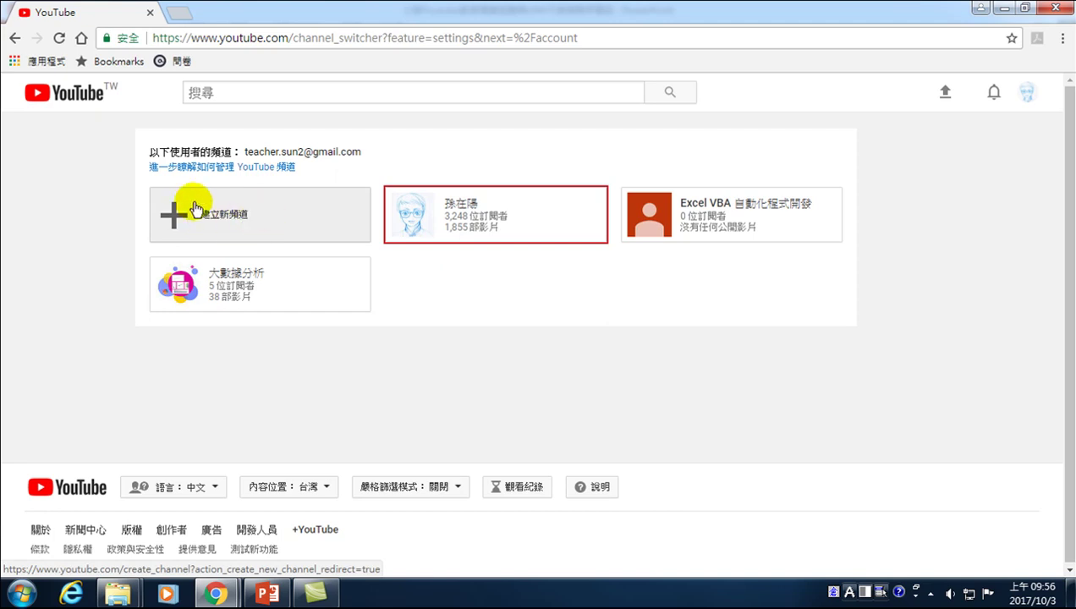
Choose 建立新頻道 to reach the brand account creation page.
click(216, 217)
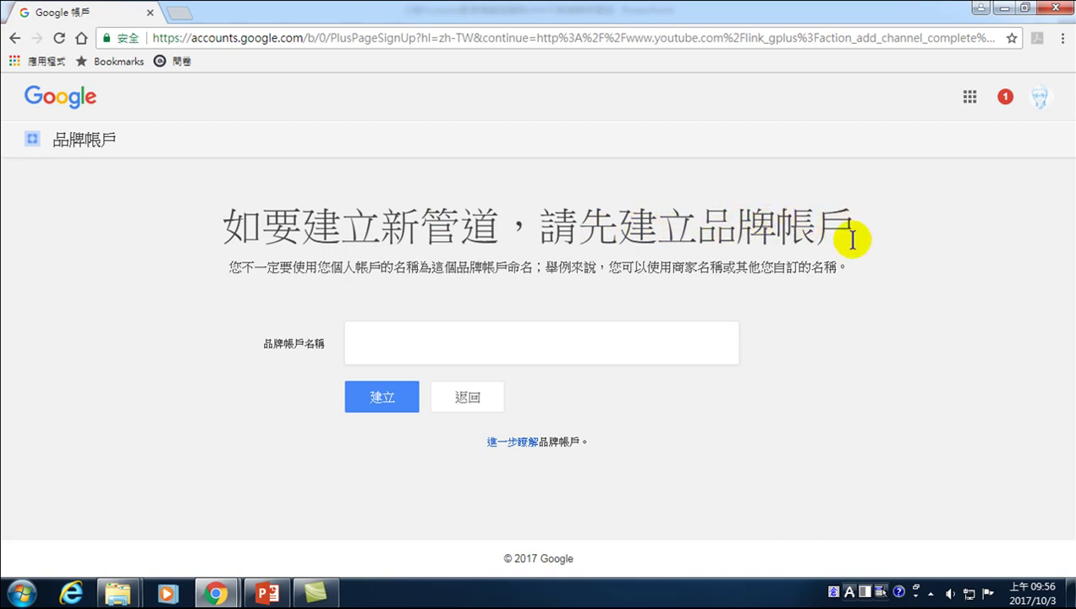
Put the cursor in the empty 品牌帳戶名稱 field for Chinese input.
click(427, 343)
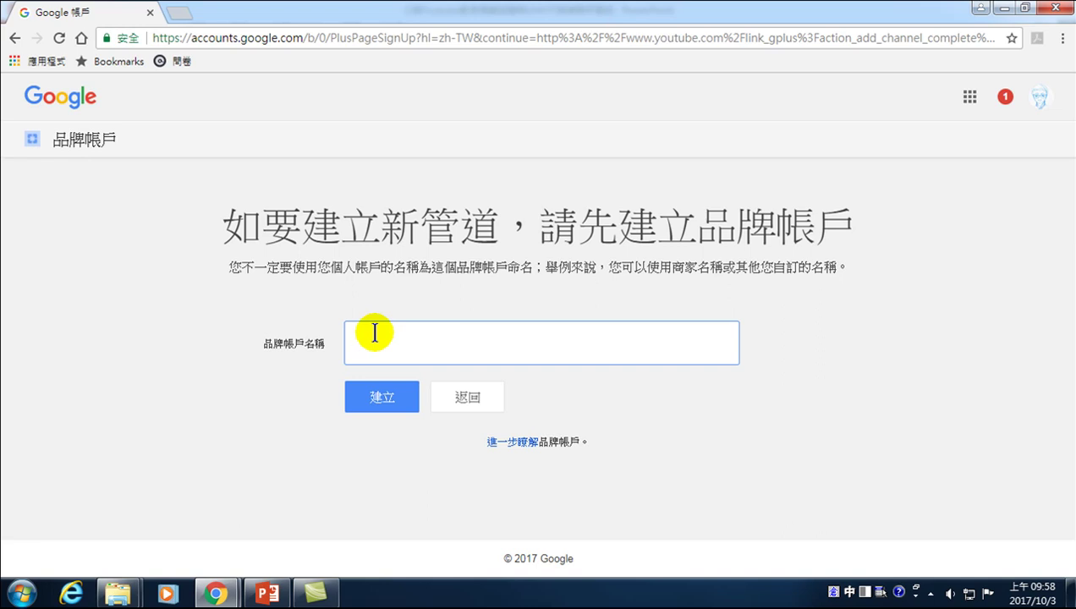
Enter the owner's name plus '之Youtube經營' as the brand name, fix the typo, and create it.
text(Youtube)
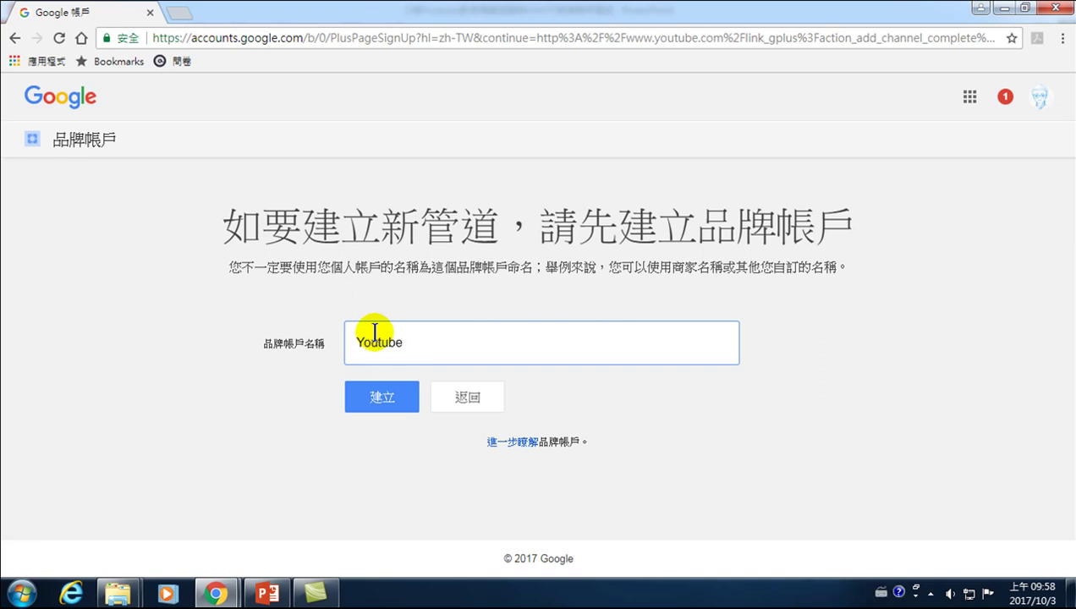
text(經)
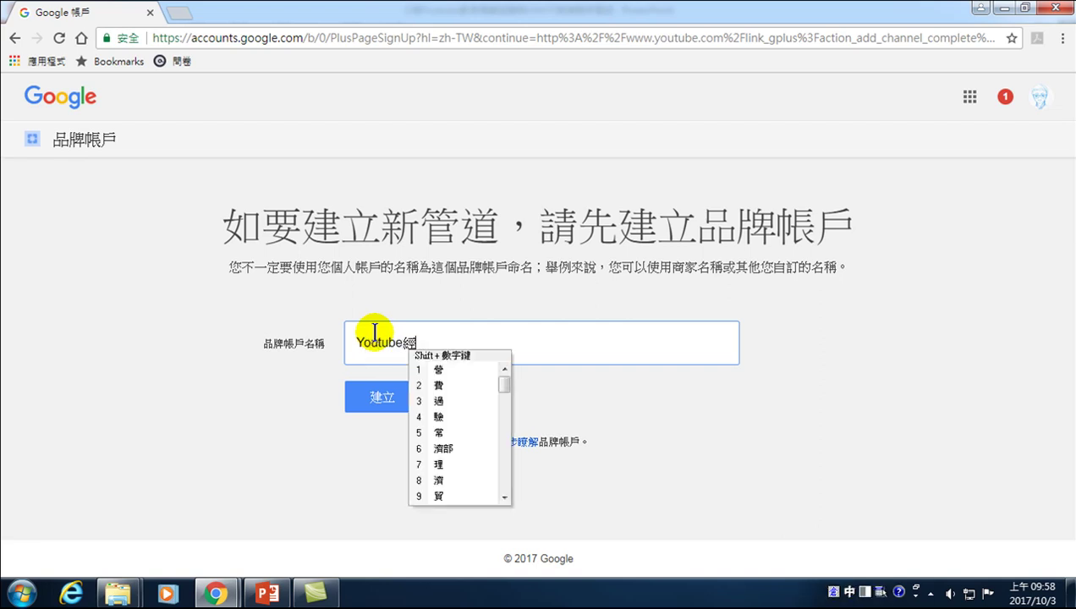
text(ffbr)
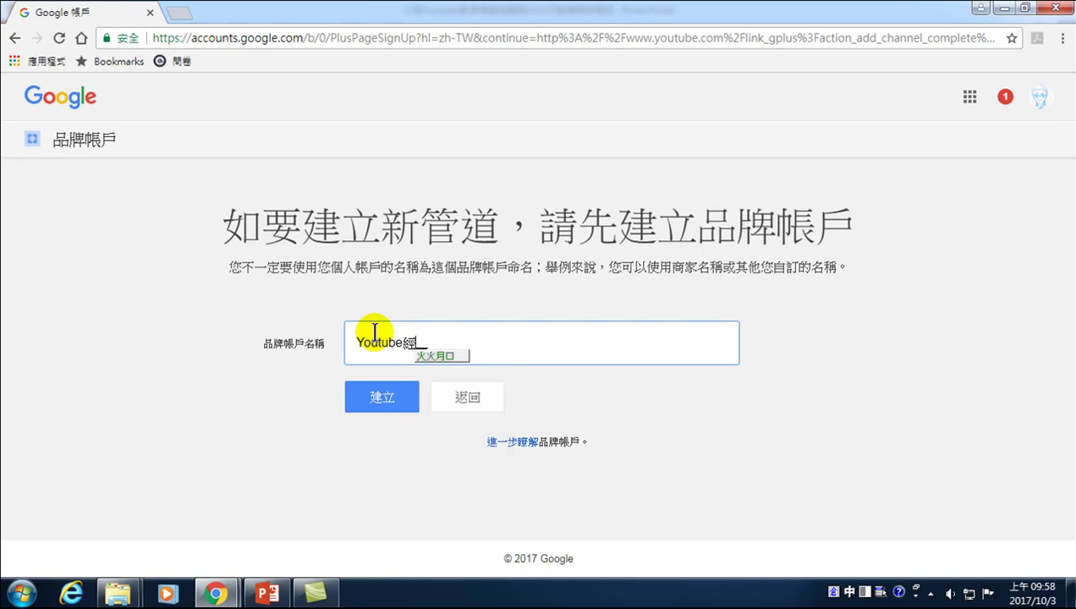
text(營)
key(Home)
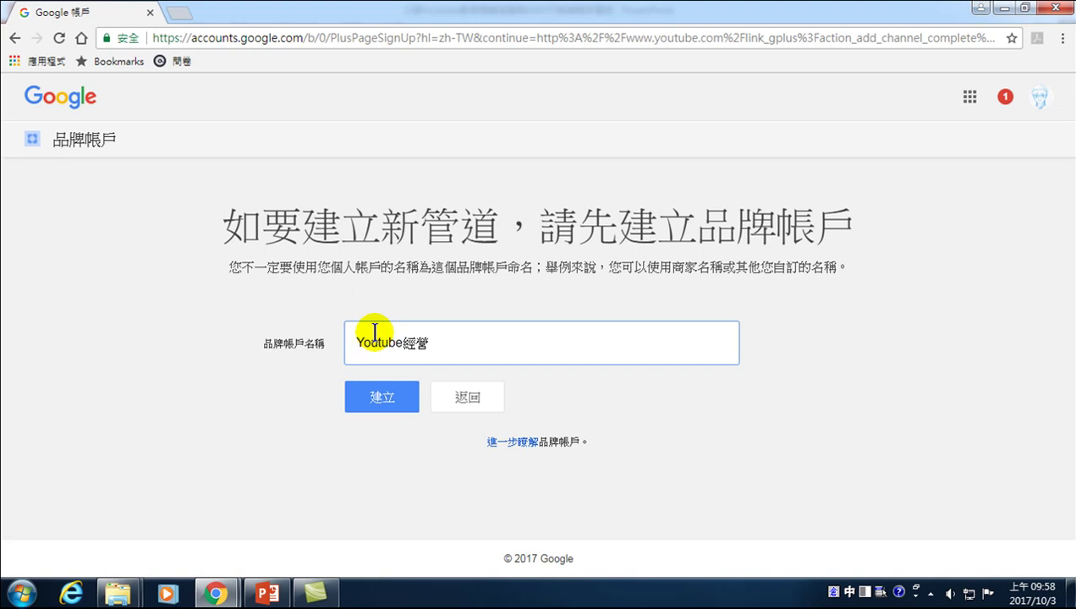
text(孫徨陽之)
key(Return)
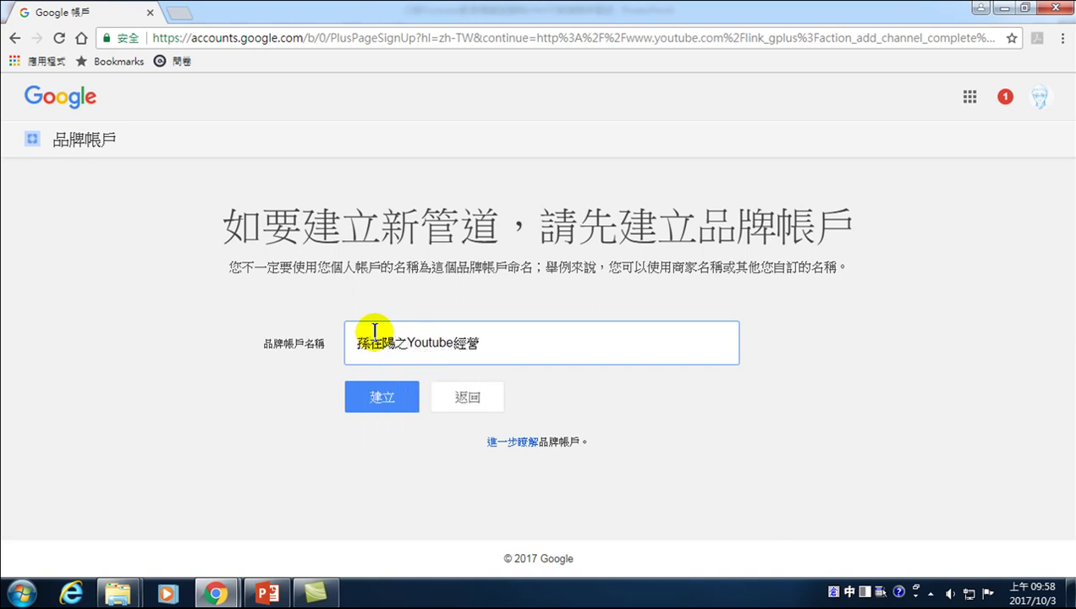
drag(356, 342, 394, 342)
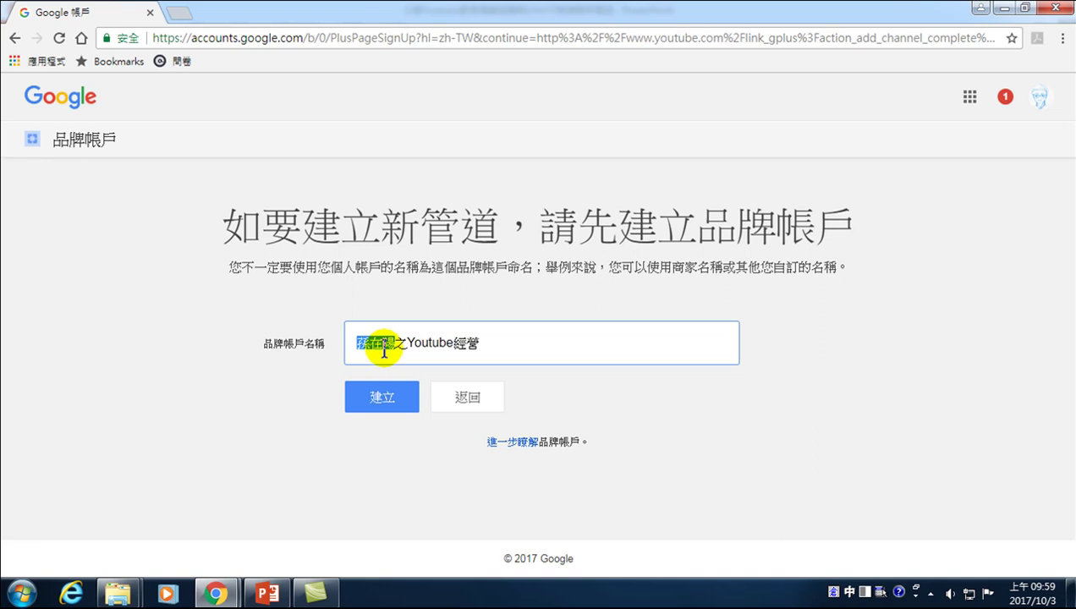
drag(398, 344, 354, 350)
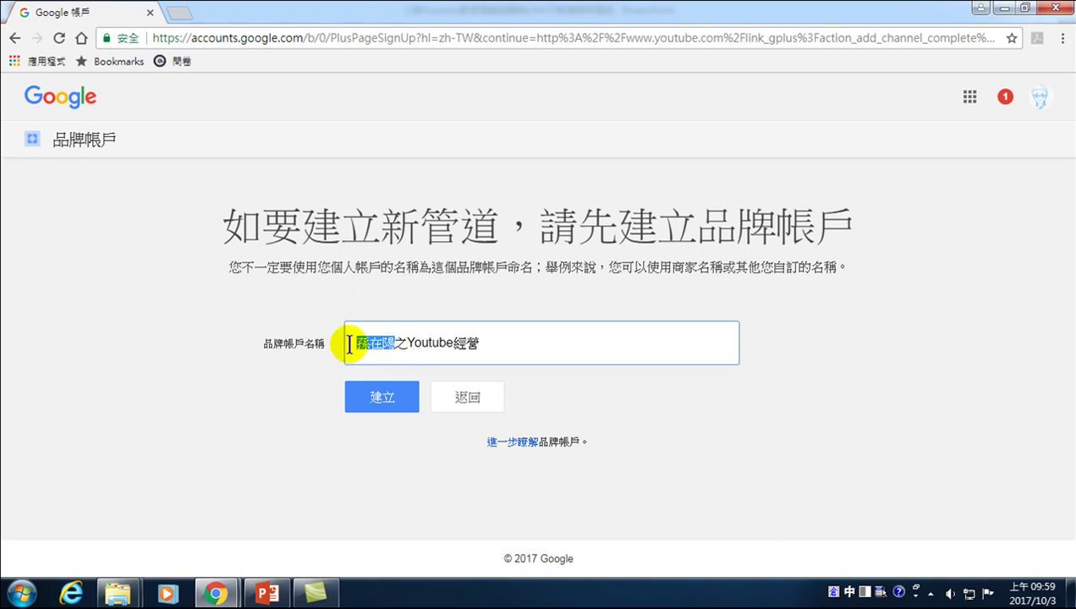
click(377, 397)
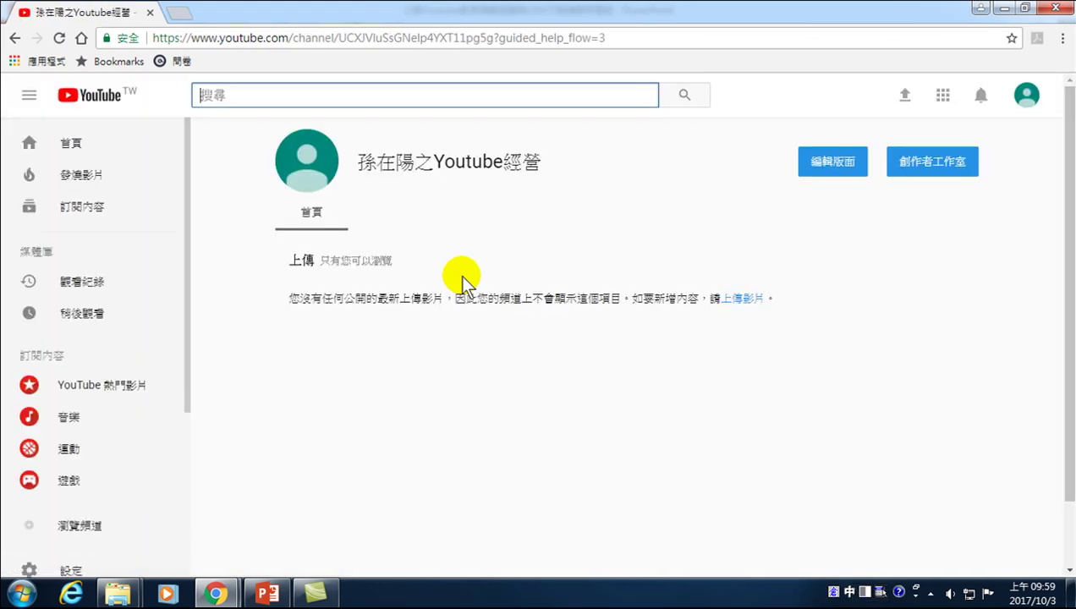
Open 創作者工作室 for the new brand channel from its account menu.
click(1022, 105)
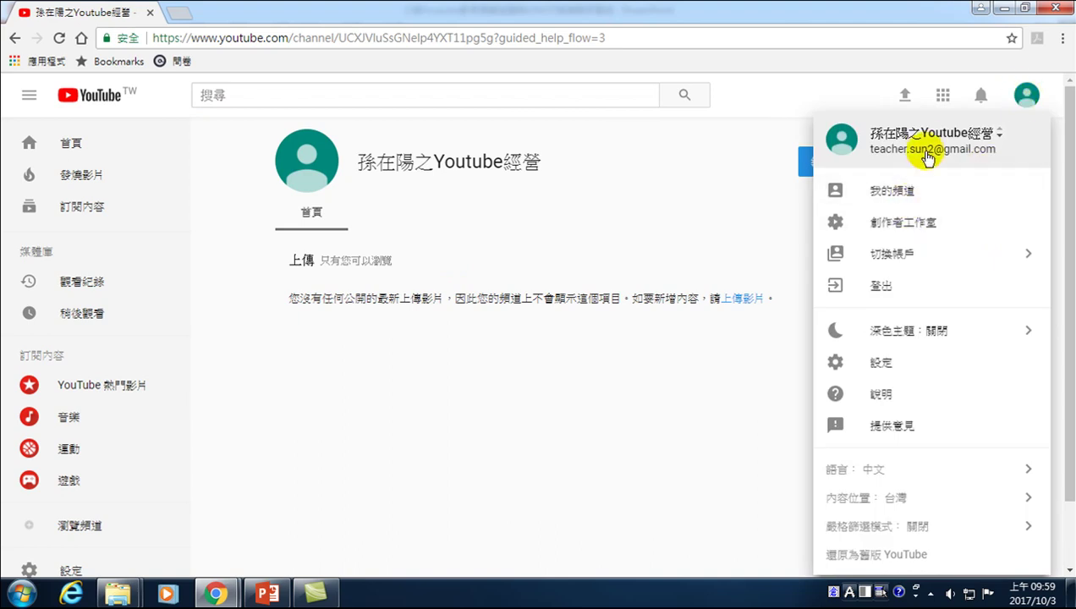
click(903, 223)
click(948, 169)
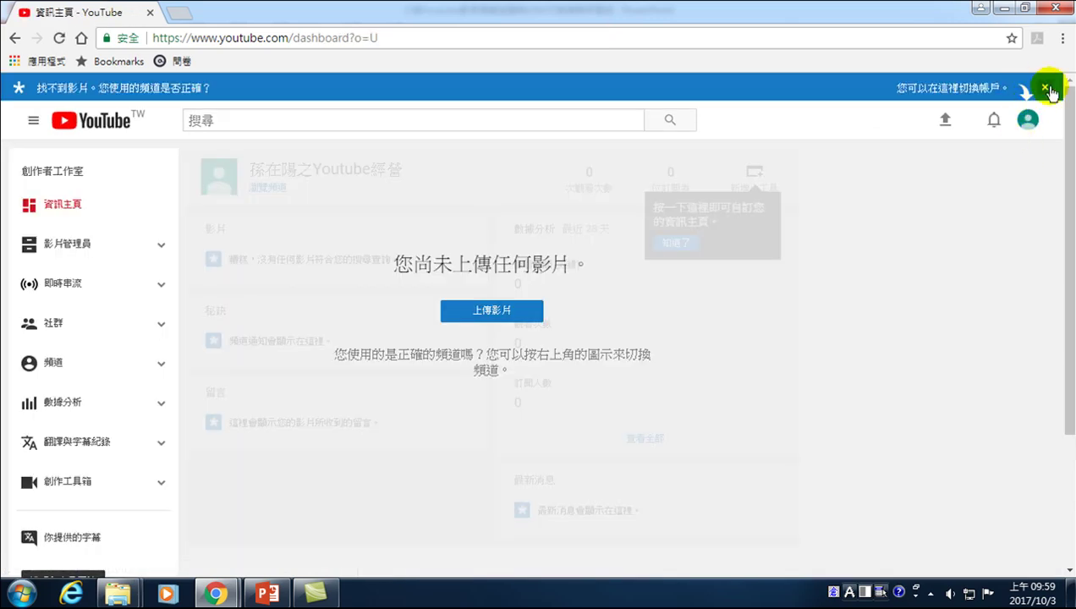
Close the blue switch-account banner, then glance through and close the account menu.
click(1045, 87)
click(1028, 93)
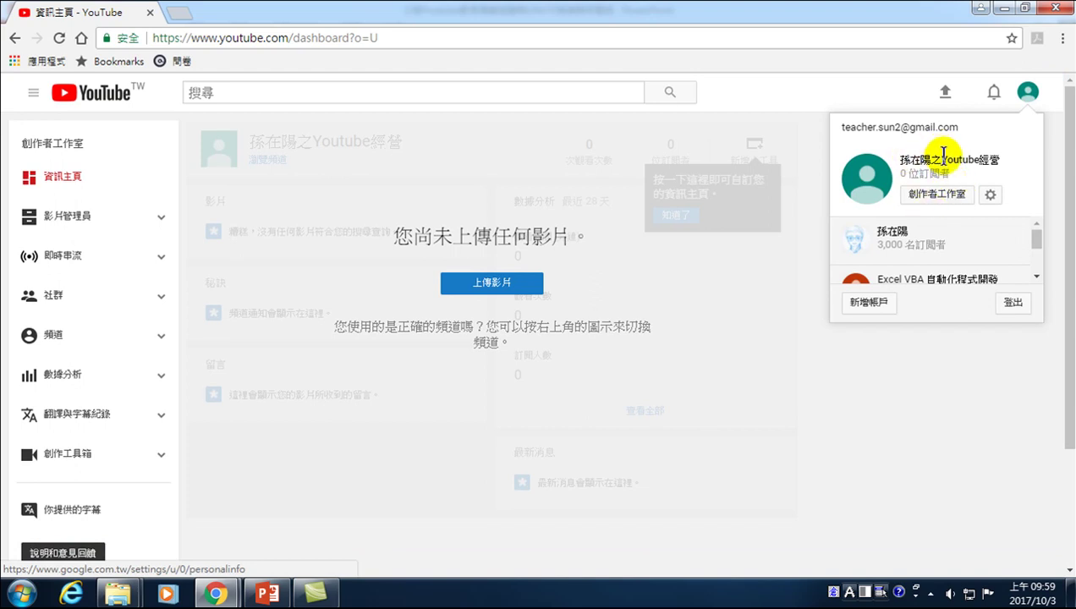
mouse_move(1035, 238)
mouse_down()
mouse_move(1038, 269)
mouse_move(1045, 225)
mouse_up()
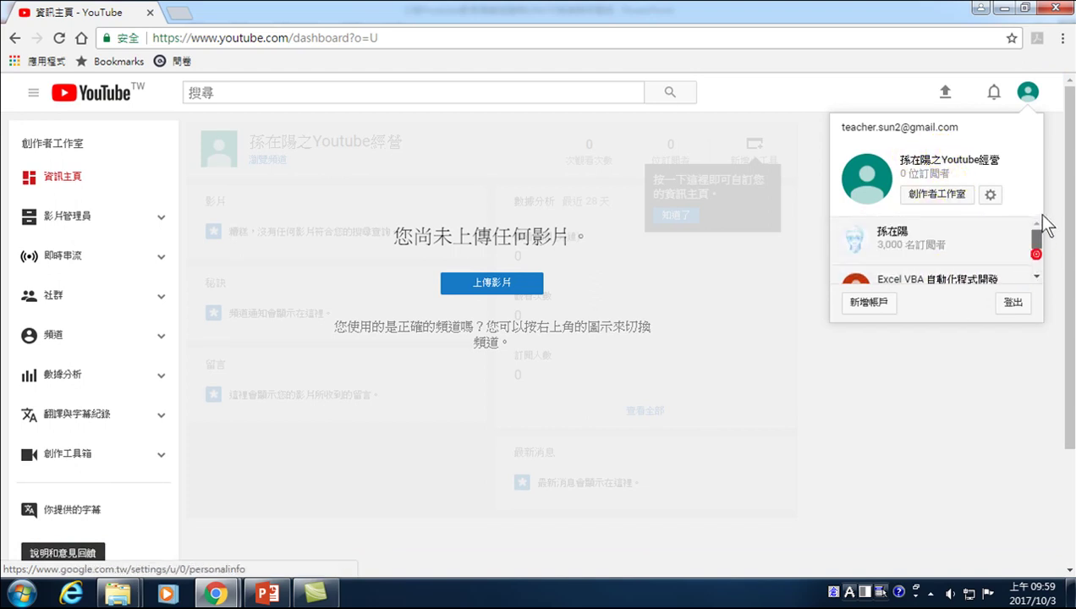
click(925, 401)
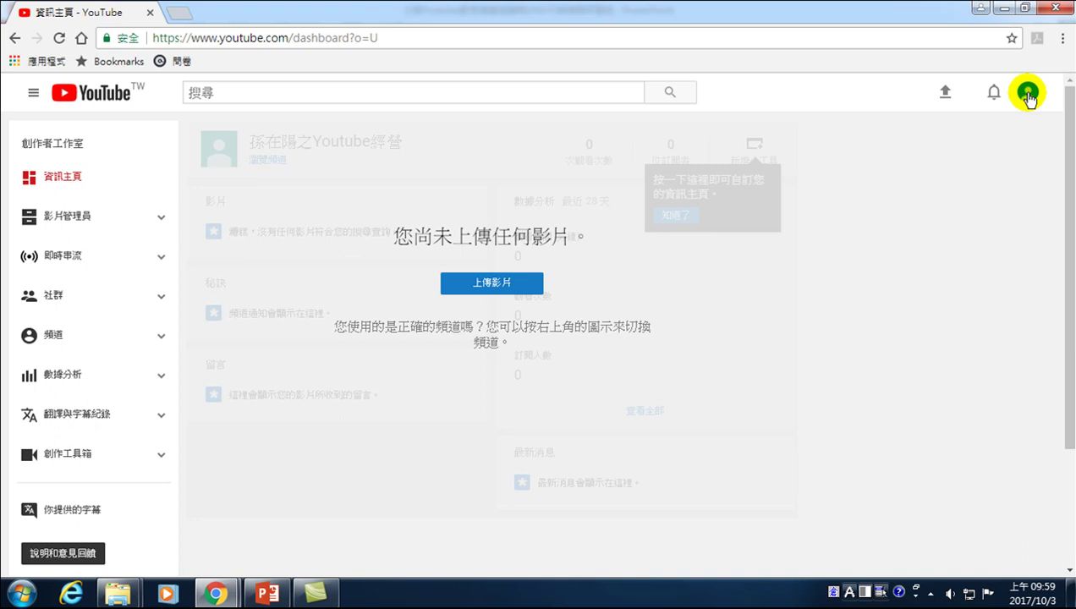
Bring up the new channel's account menu and choose the YouTube 設定 gear.
click(1028, 95)
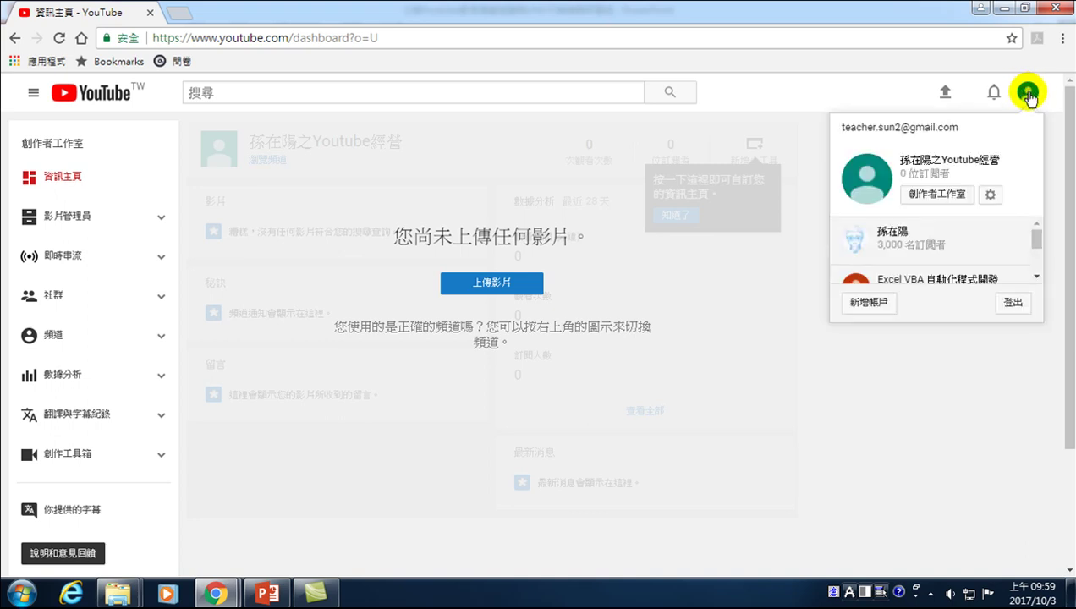
click(990, 195)
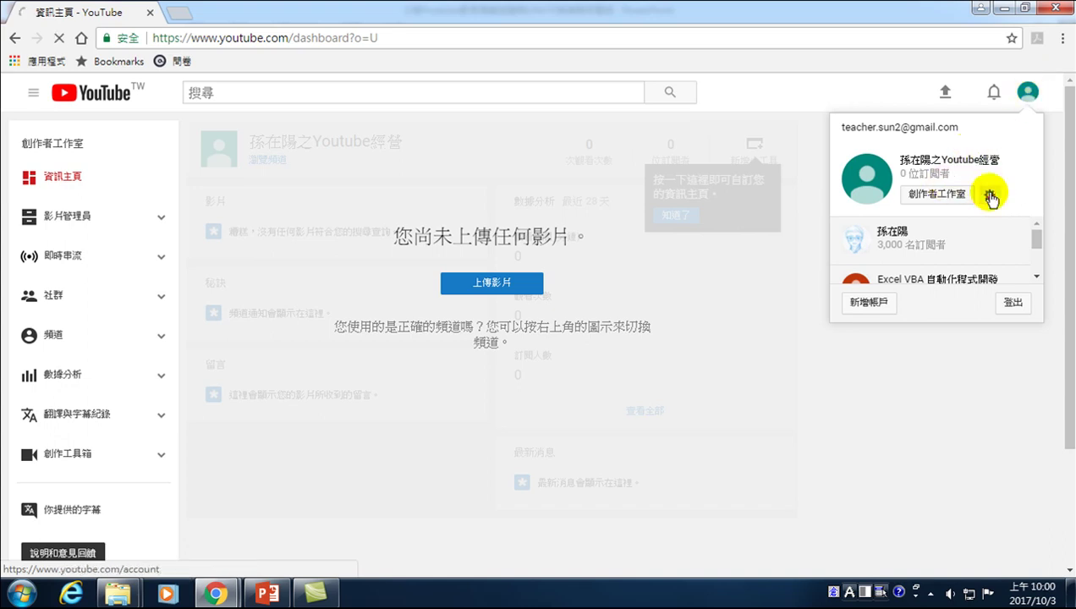